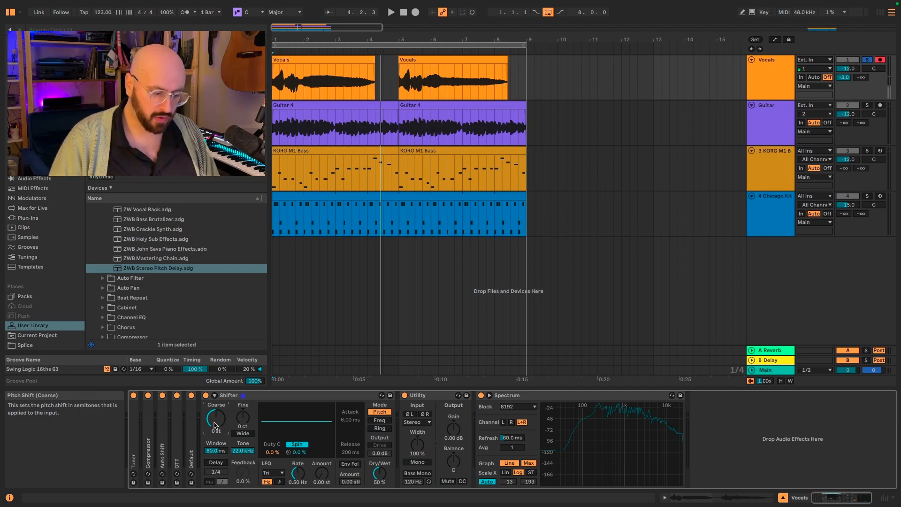
Set the Shifter's coarse pitch on the Vocals track to 5 st and listen to the result.
left_click(214, 425)
type("5")
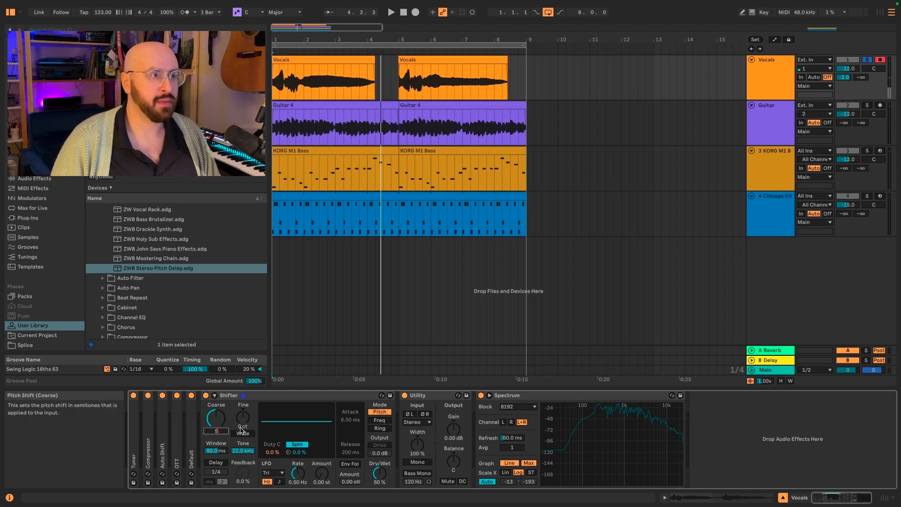
key("Return")
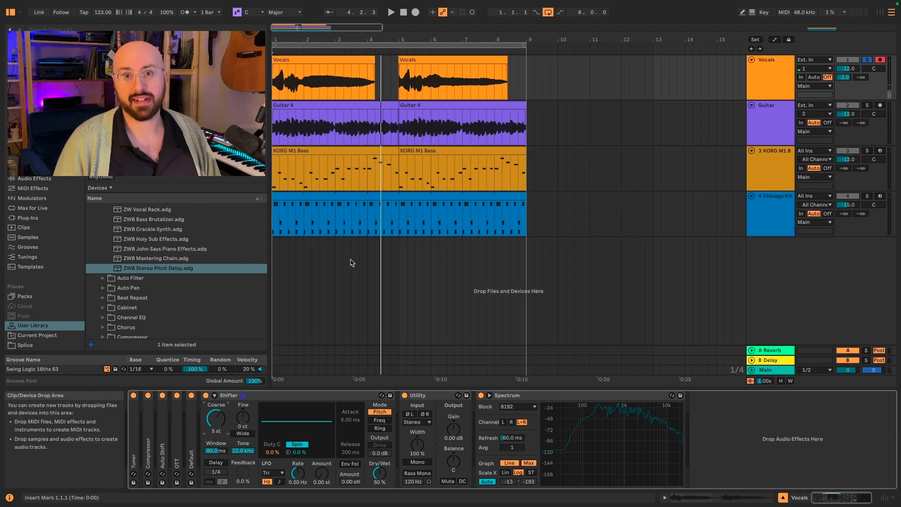
key("space")
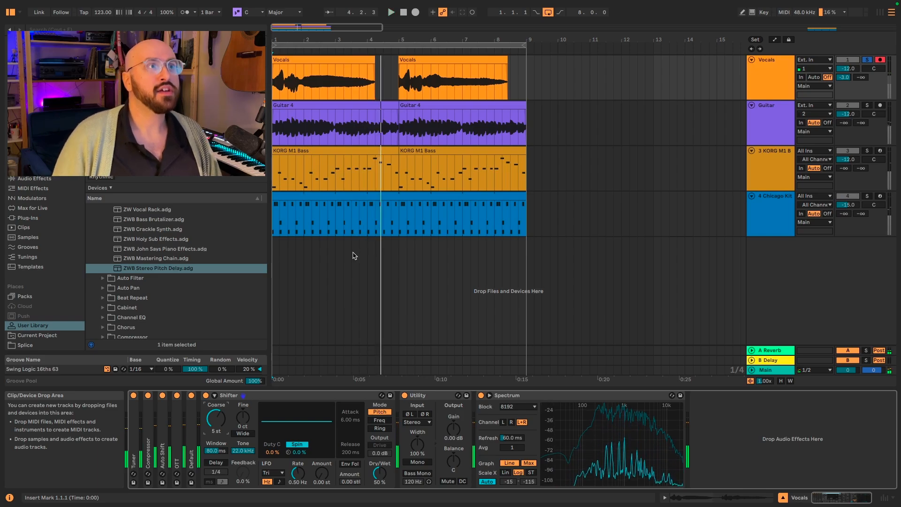
key("space")
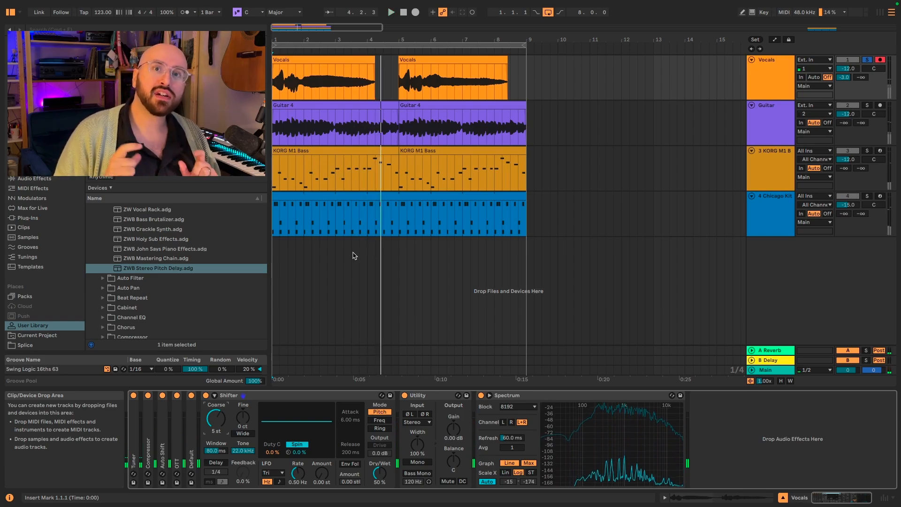
Turn on the vocal Shifter's delay, set its synced time to 1, and play the vocals from the start.
left_click(222, 464)
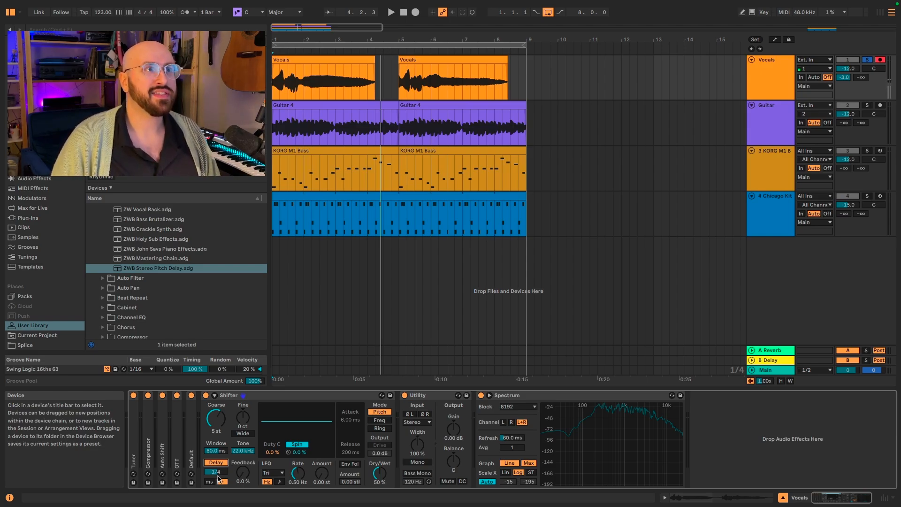
key("space")
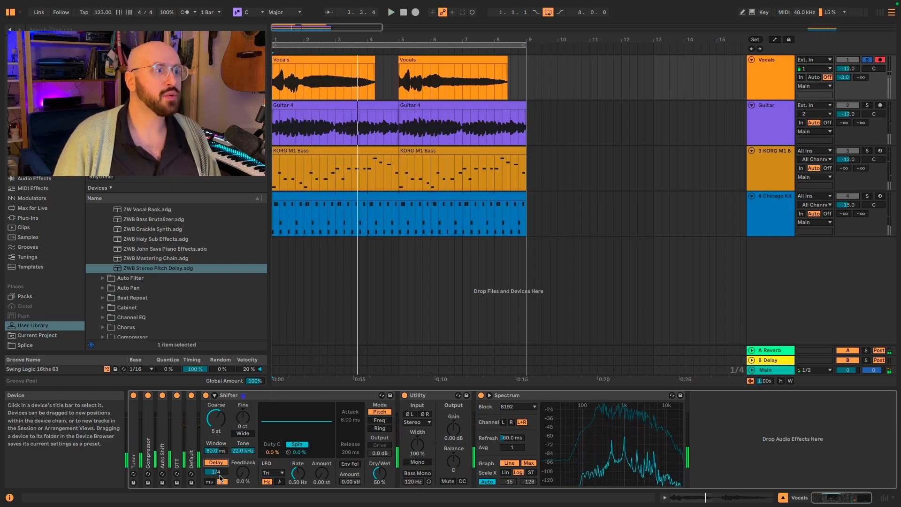
left_click_drag(216, 472, 216, 463)
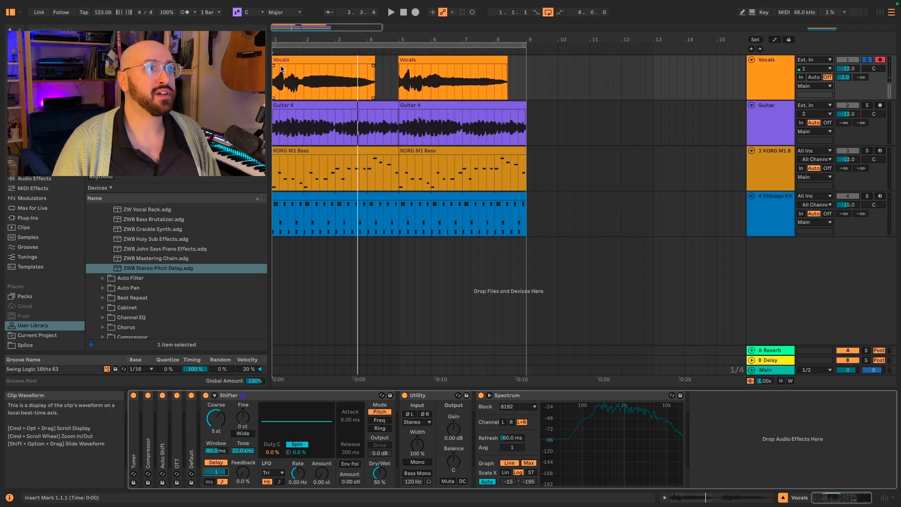
left_click(303, 71)
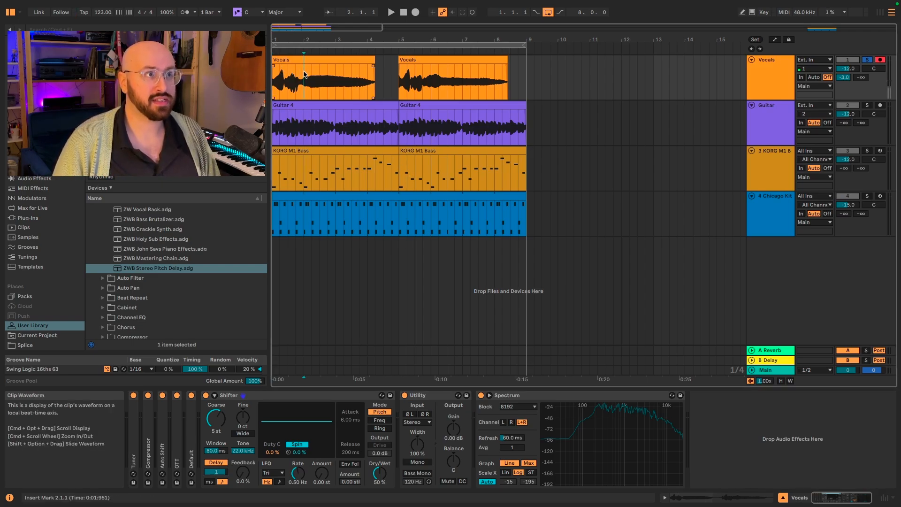
left_click(275, 76)
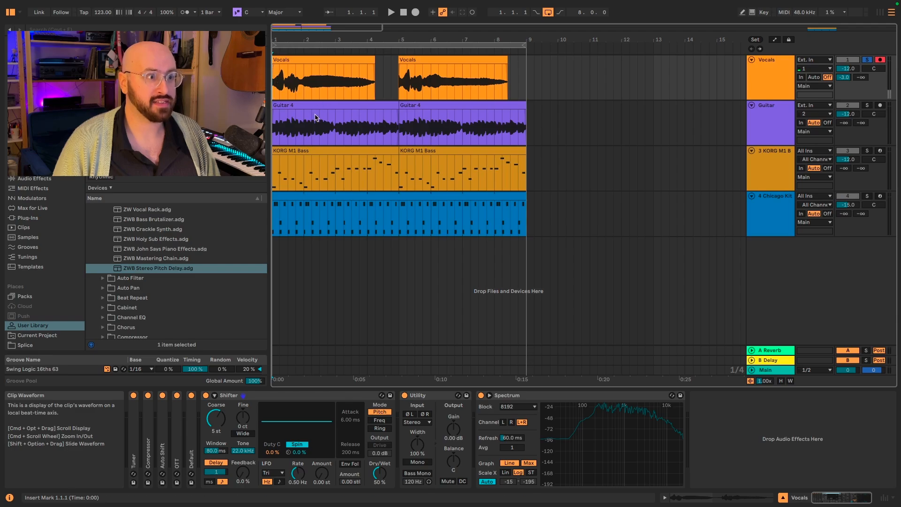
key("space")
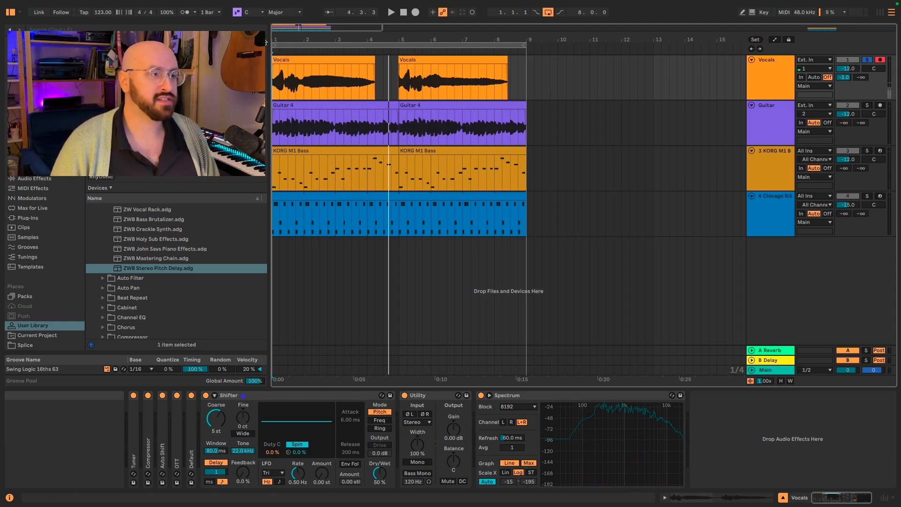
Enable Wide on the vocal Shifter, set the spread to 10 ct, and listen to the stereo effect.
left_click(245, 434)
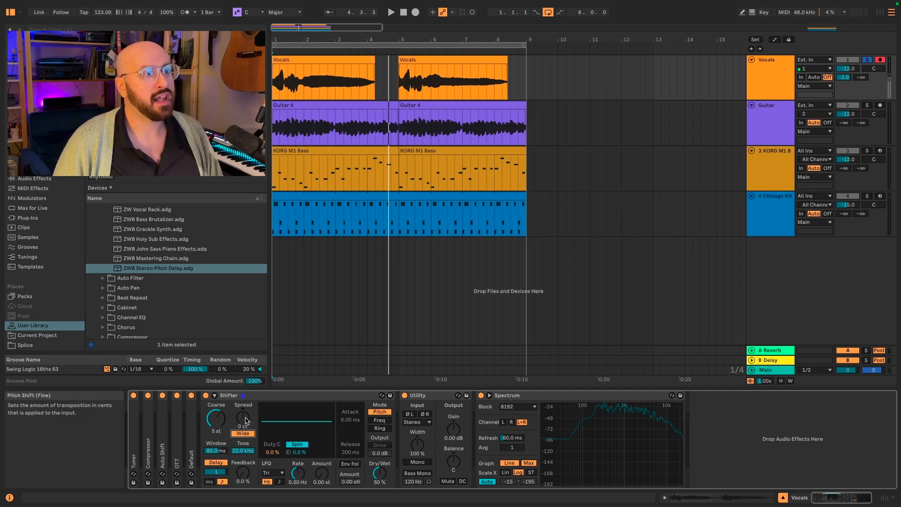
left_click(246, 420)
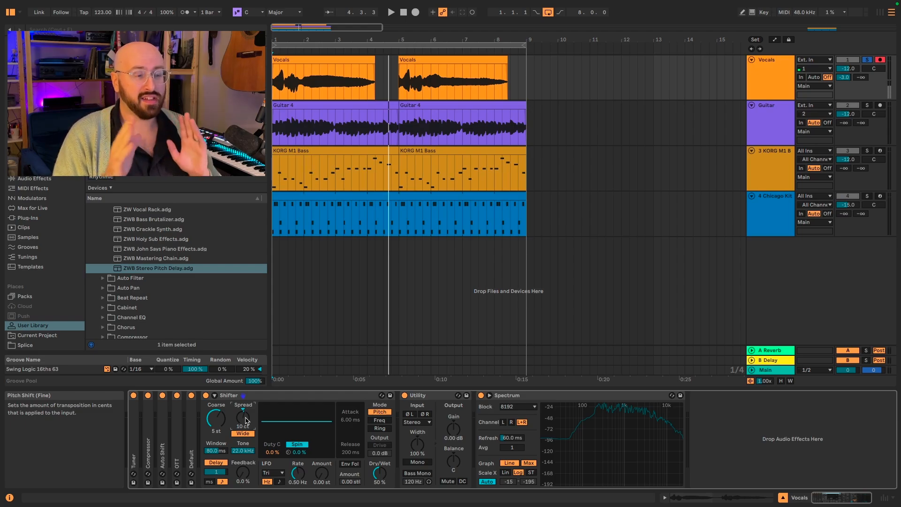
key("space")
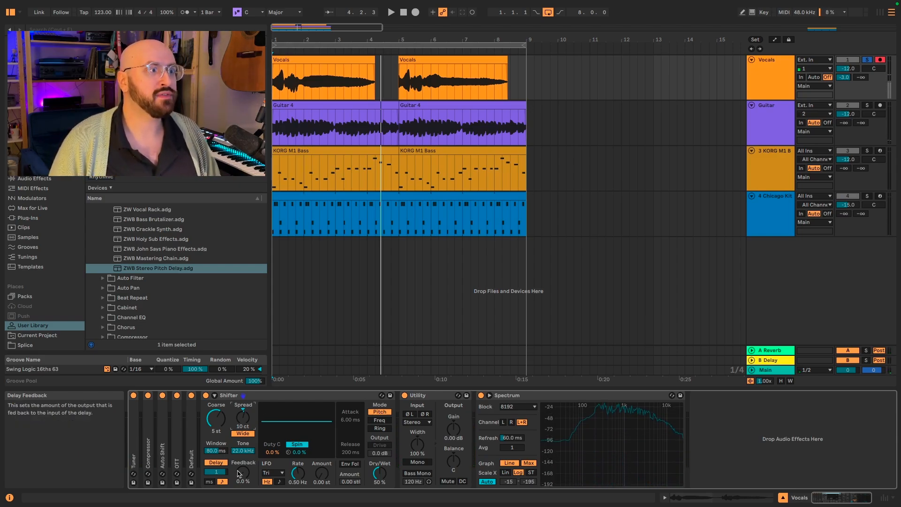
Set the vocal Shifter's tone to 4.49 kHz and its window size to 350 ms.
left_click_drag(243, 451, 242, 465)
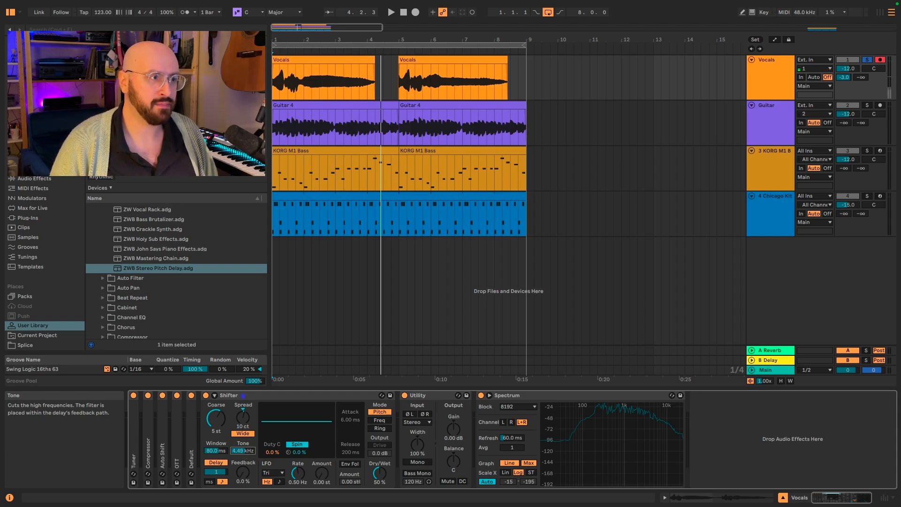
key("space")
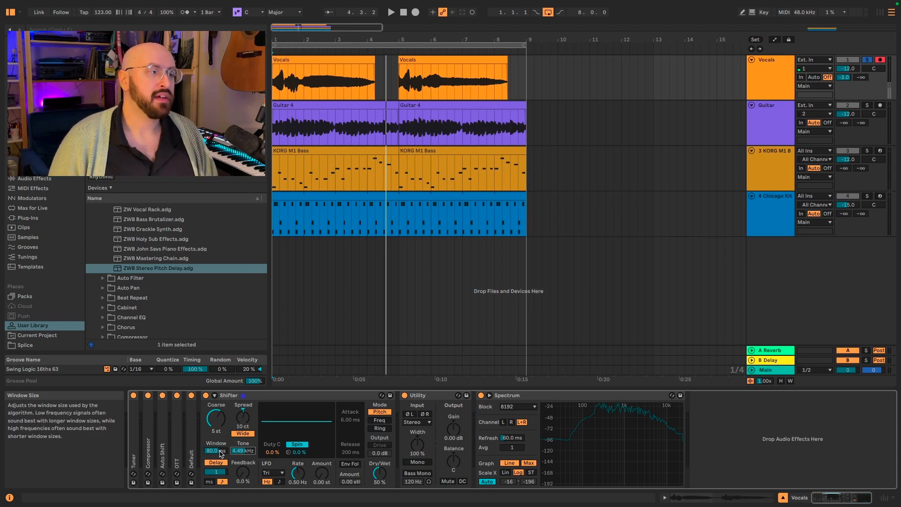
left_click_drag(222, 453, 216, 432)
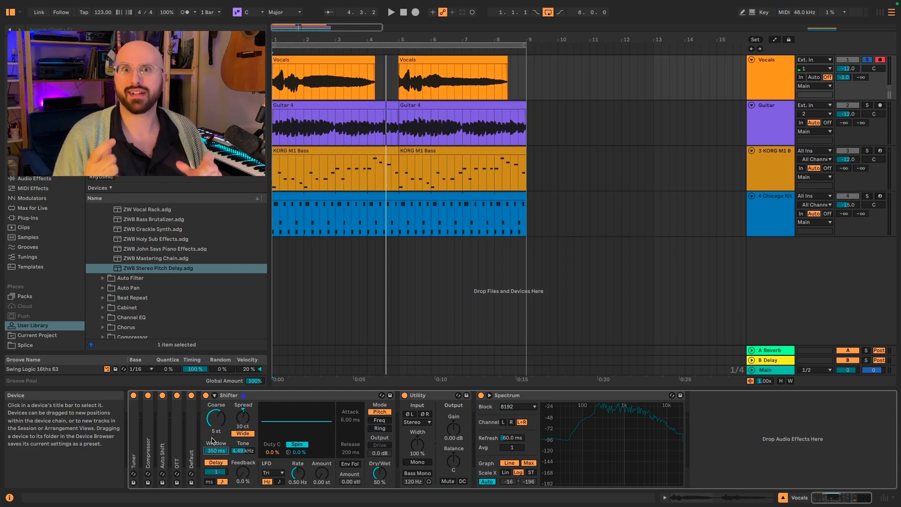
Lower the vocal Shifter's dry/wet mix during playback.
key("space")
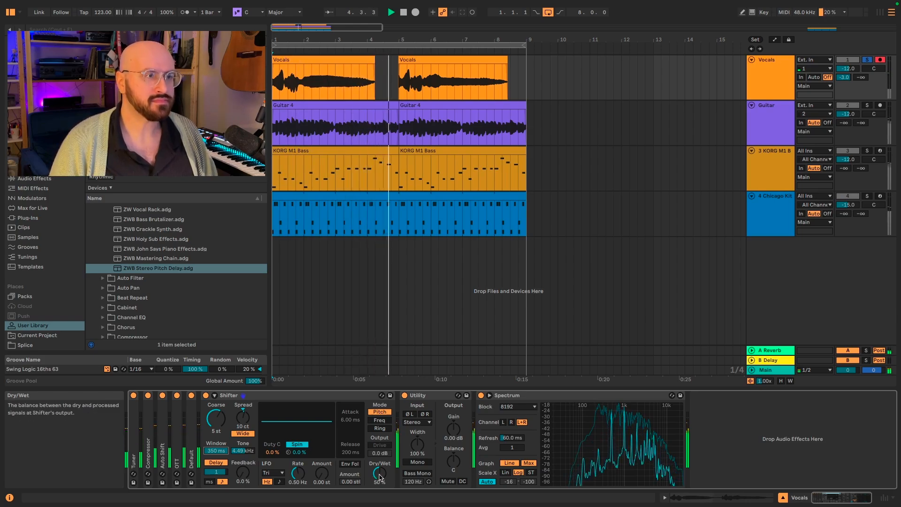
left_click_drag(380, 476, 380, 487)
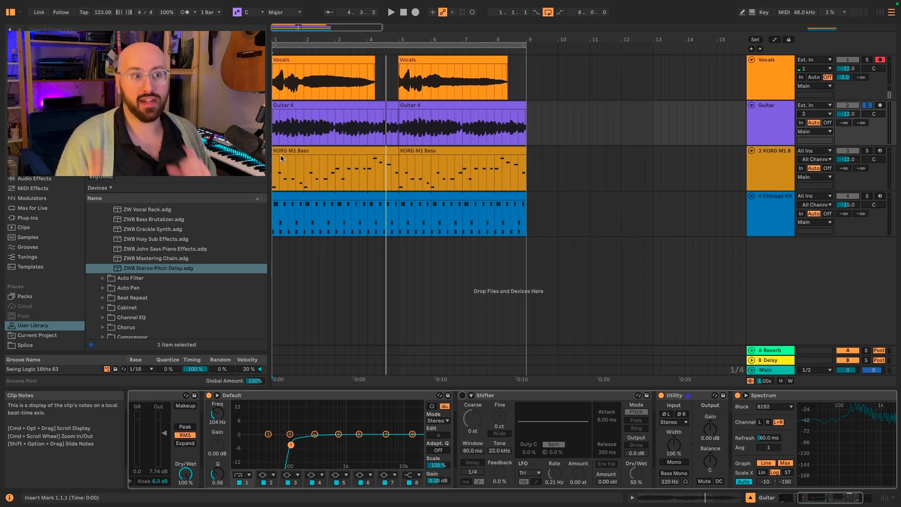
Review the Guitar track's device chain and play the guitar from the start with its Shifter off.
left_click(275, 126)
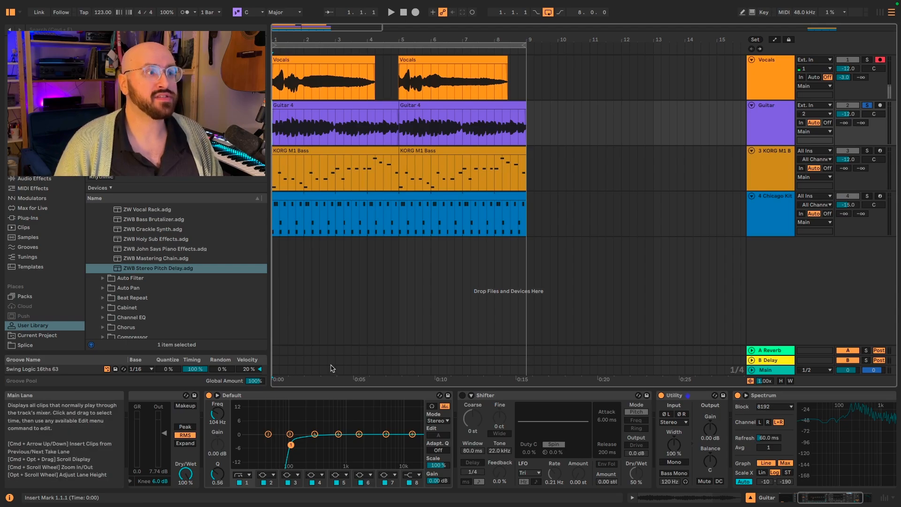
scroll(327, 421, "left", 5)
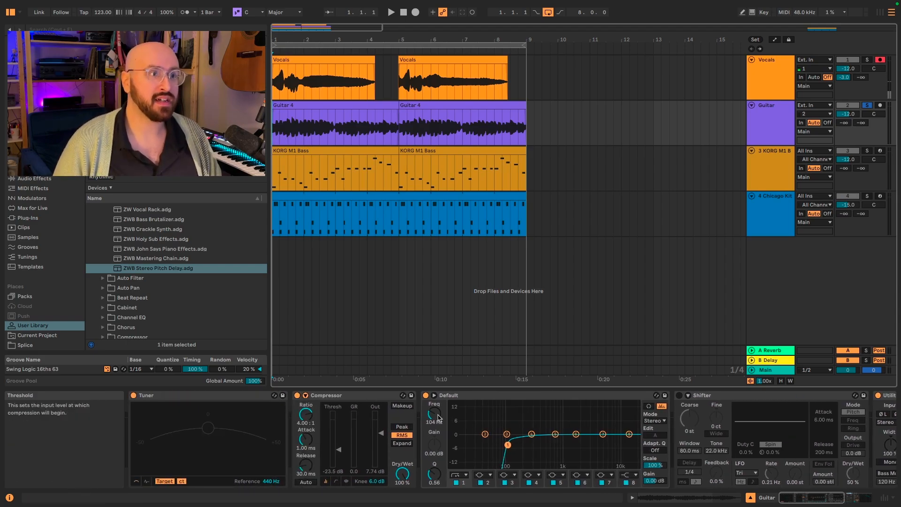
scroll(514, 417, "right", 3)
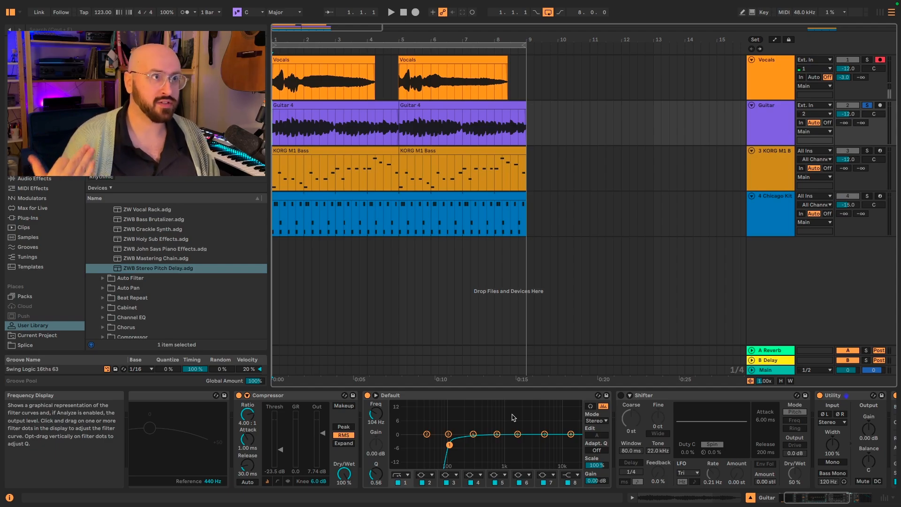
left_click(273, 120)
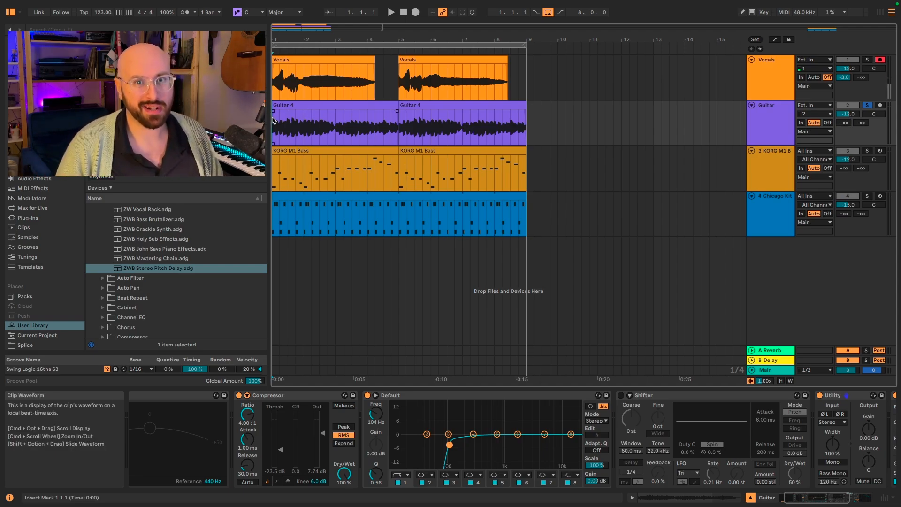
key("space")
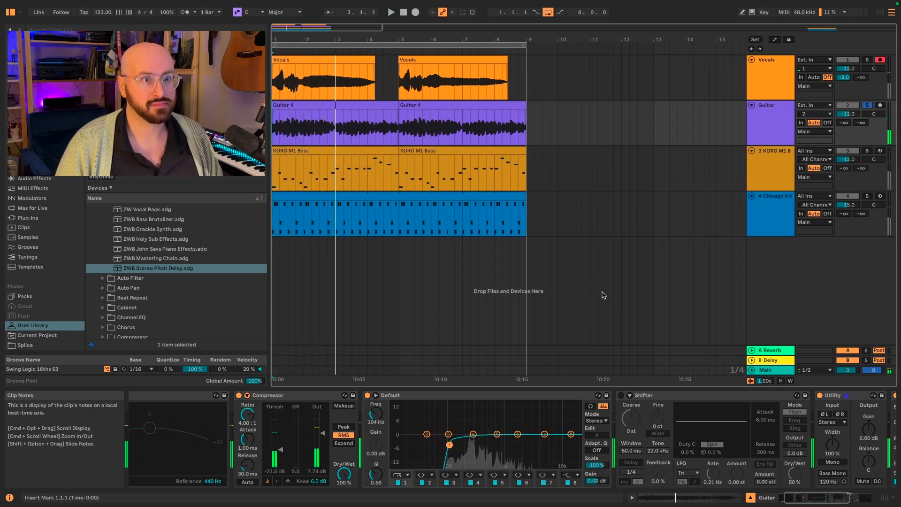
Turn on the Guitar track's Shifter with its delay at 3/16 and 47% feedback, and listen.
scroll(608, 410, "right", 3)
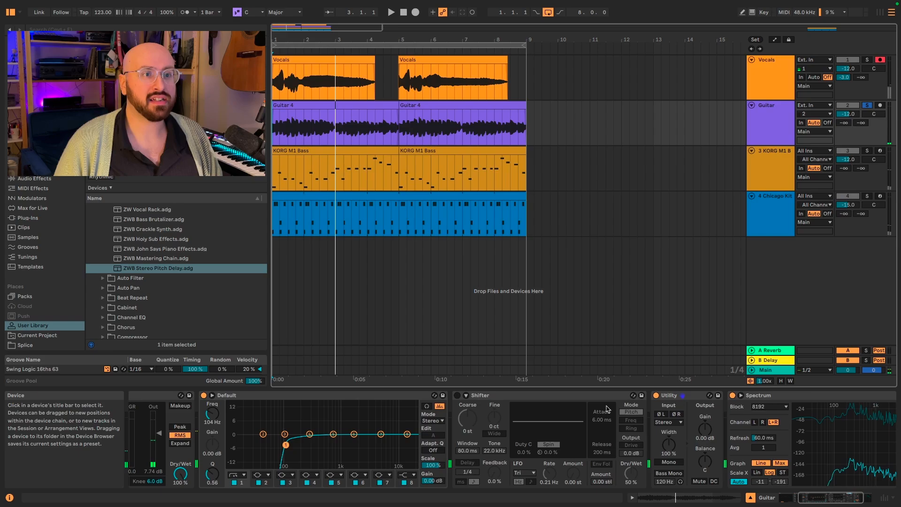
left_click(457, 395)
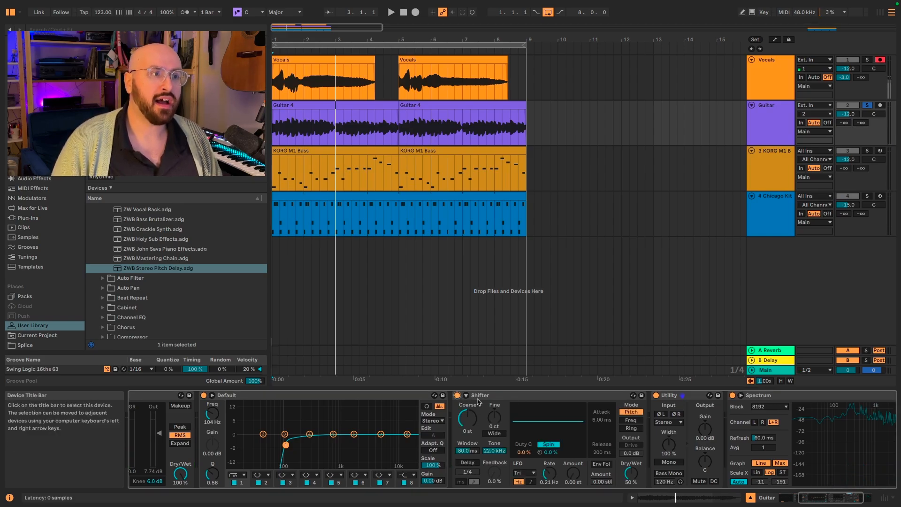
left_click(471, 464)
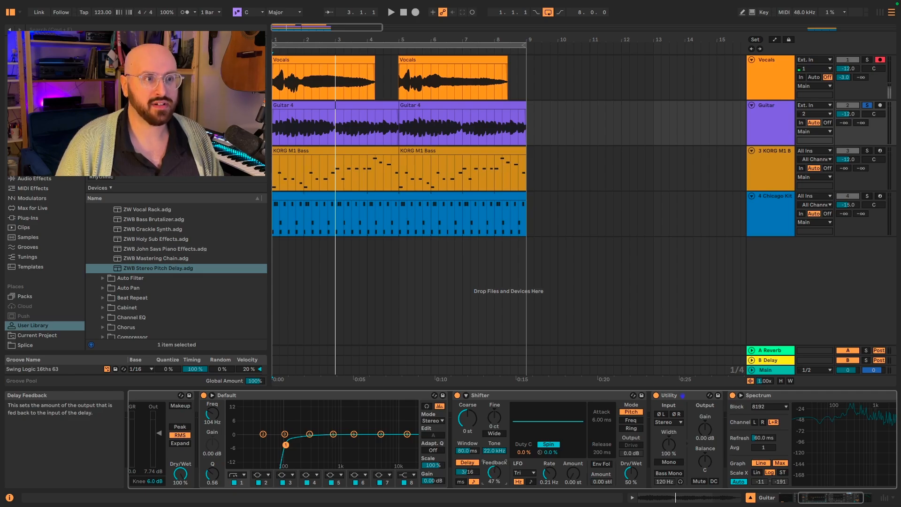
key("space")
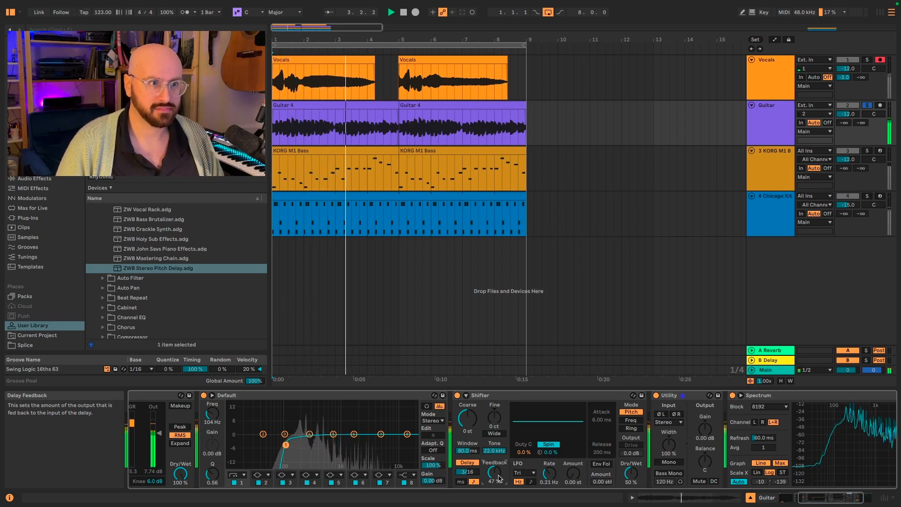
key("space")
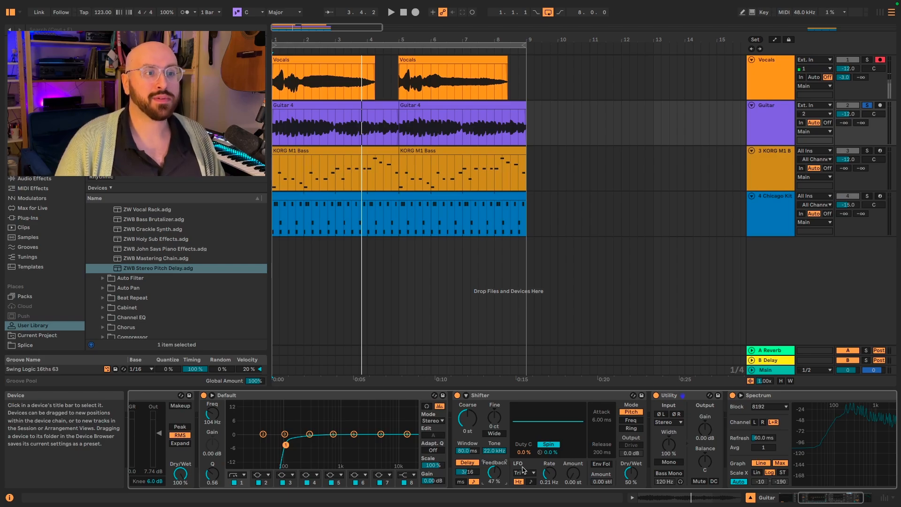
Tempo-sync the guitar Shifter's LFO at rate 1/16 with amount 0.51 st, phase 48° and duty cycle 23%.
left_click(531, 482)
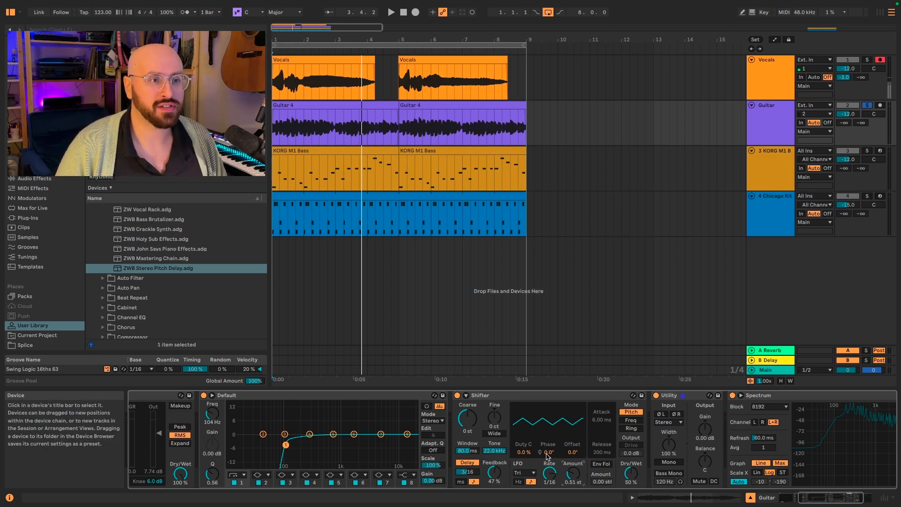
left_click_drag(548, 452, 548, 448)
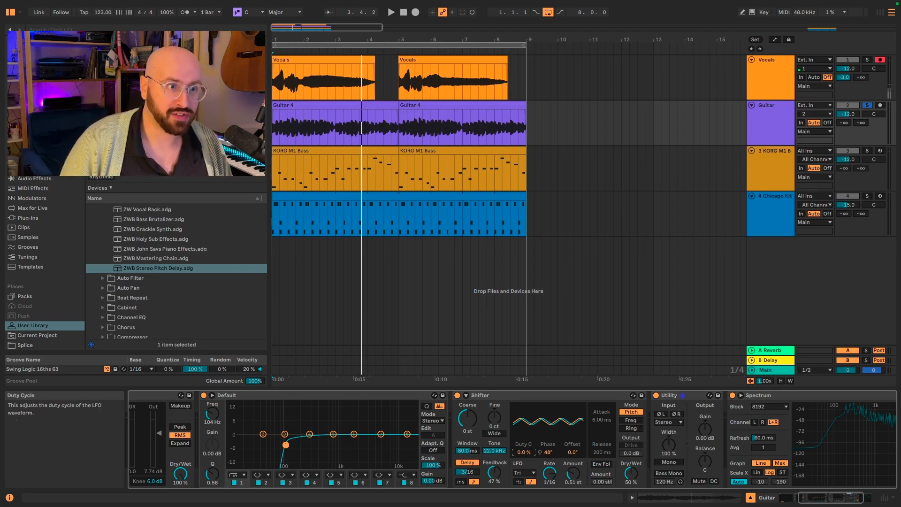
left_click_drag(524, 452, 523, 441)
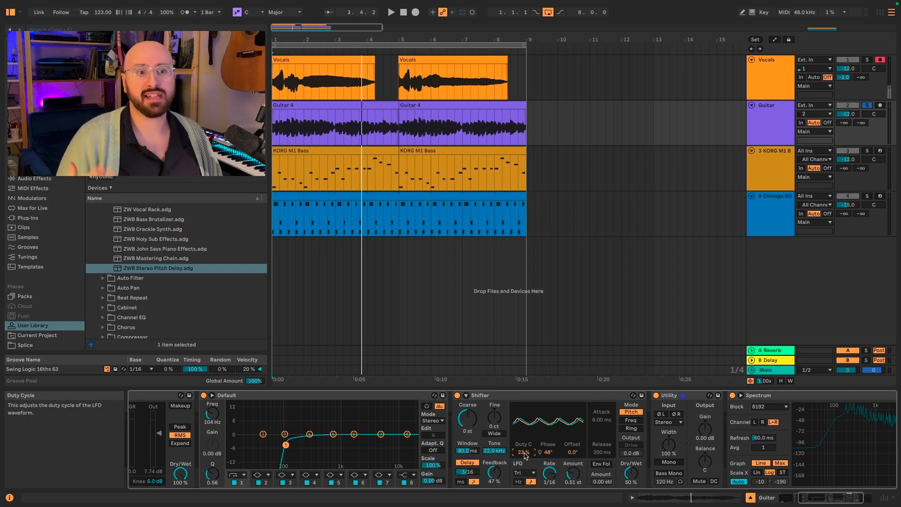
Play the guitar and reduce the Shifter's LFO amount.
key("space")
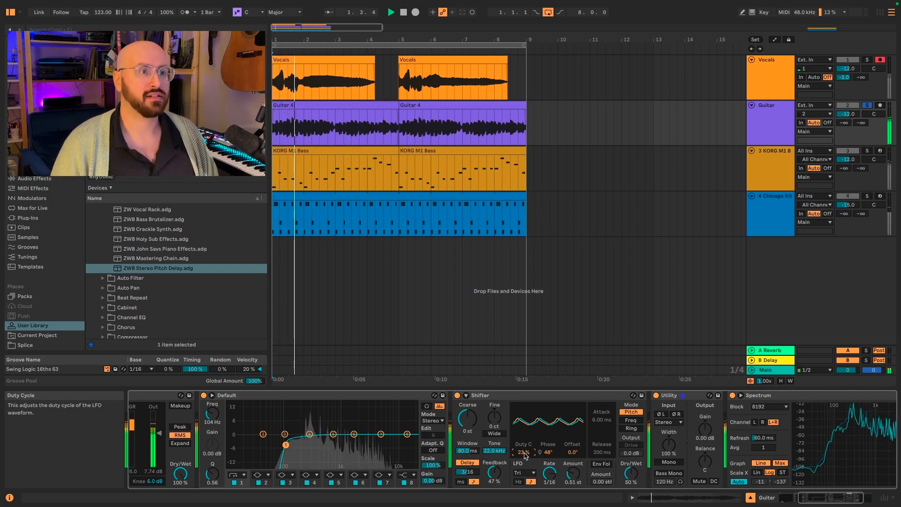
left_click_drag(573, 473, 573, 484)
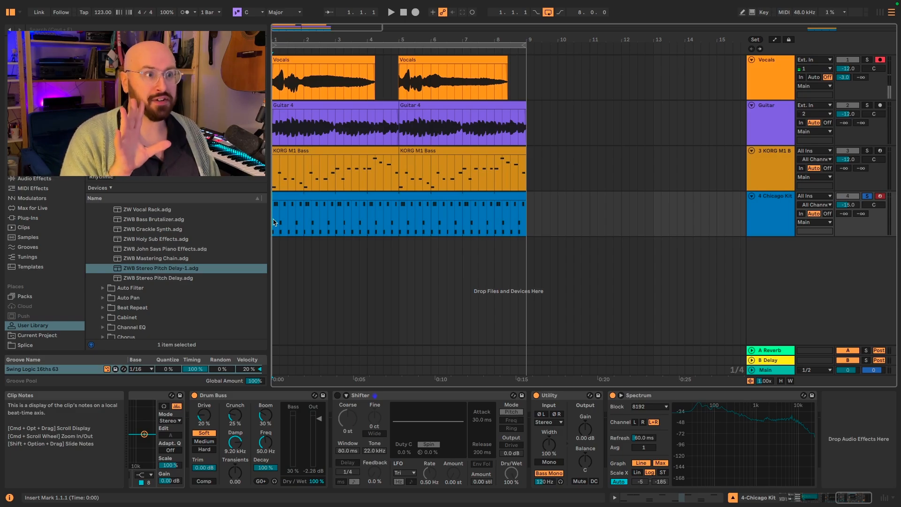
Listen to the Chicago Kit drums, and turn on their Shifter with dry/wet at 33%.
key("space")
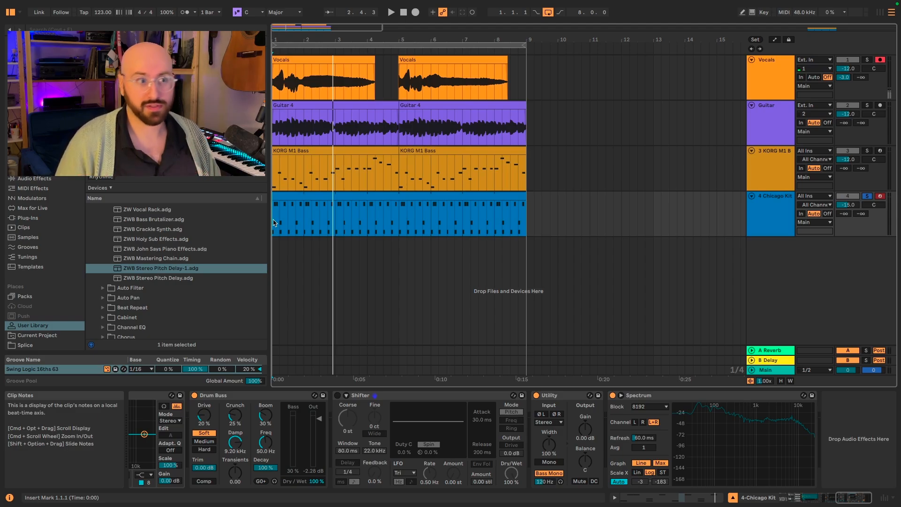
left_click(337, 395)
left_click_drag(511, 468, 511, 472)
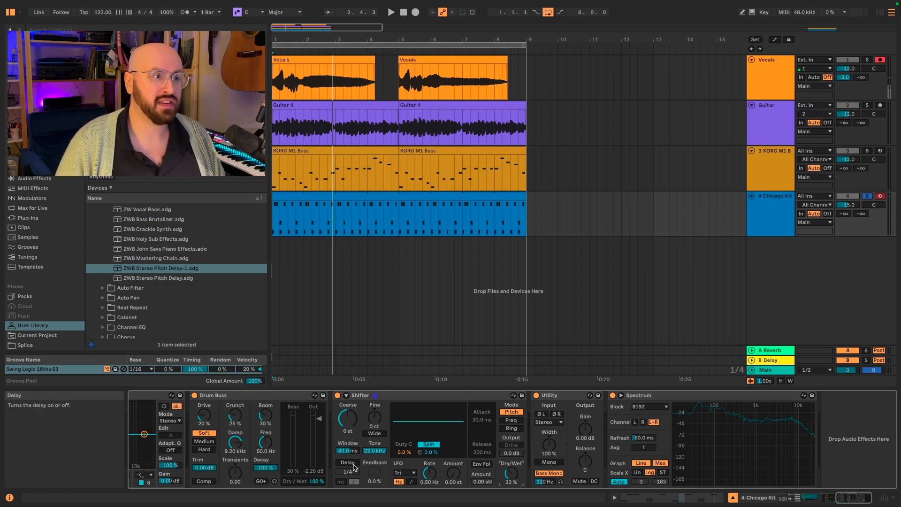
Turn on the drum Shifter's delay at 3/16 with 28% feedback, and listen to the Chicago Kit.
left_click(354, 467)
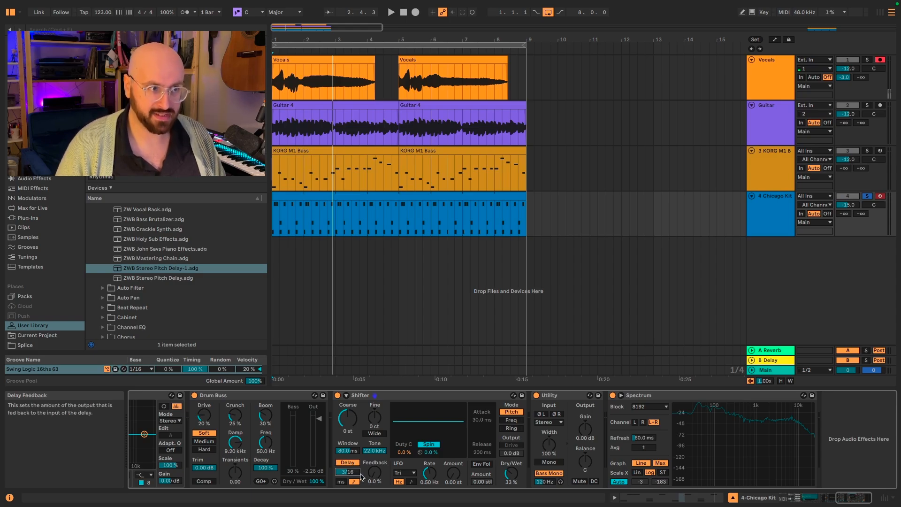
left_click_drag(374, 473, 375, 472)
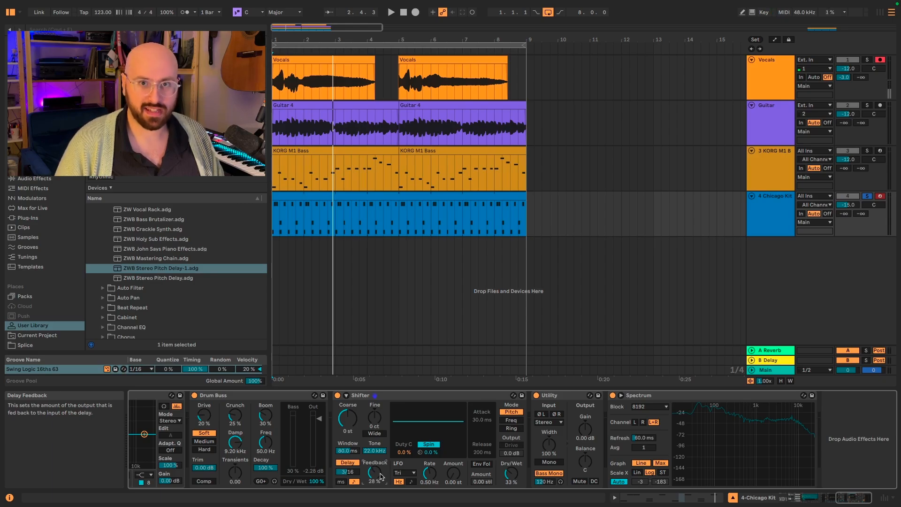
key("space")
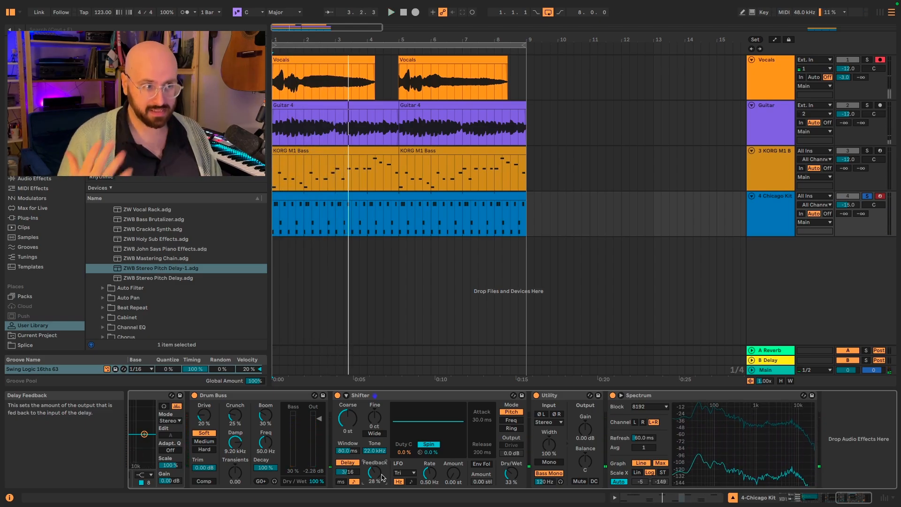
Set the drum Shifter's window to 19.6 ms and its tone to 2.12 kHz, playing the drums to compare.
left_click_drag(347, 450, 348, 458)
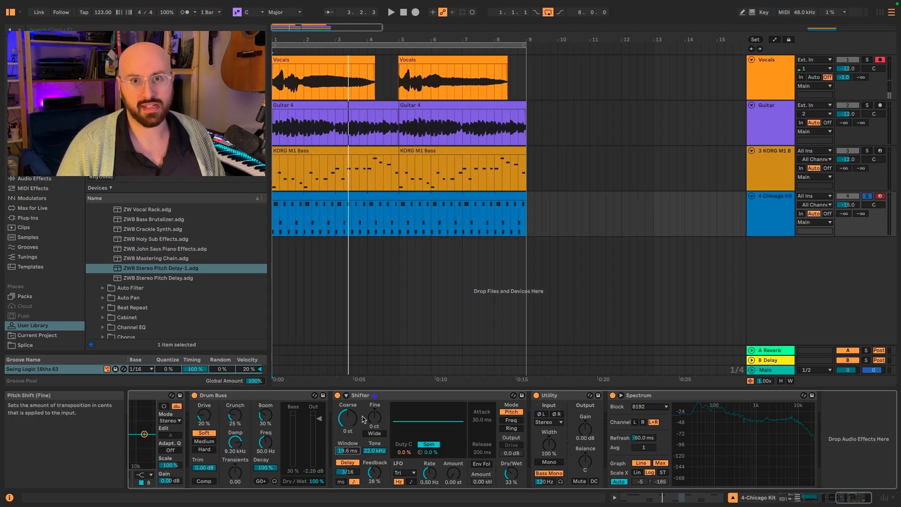
key("space")
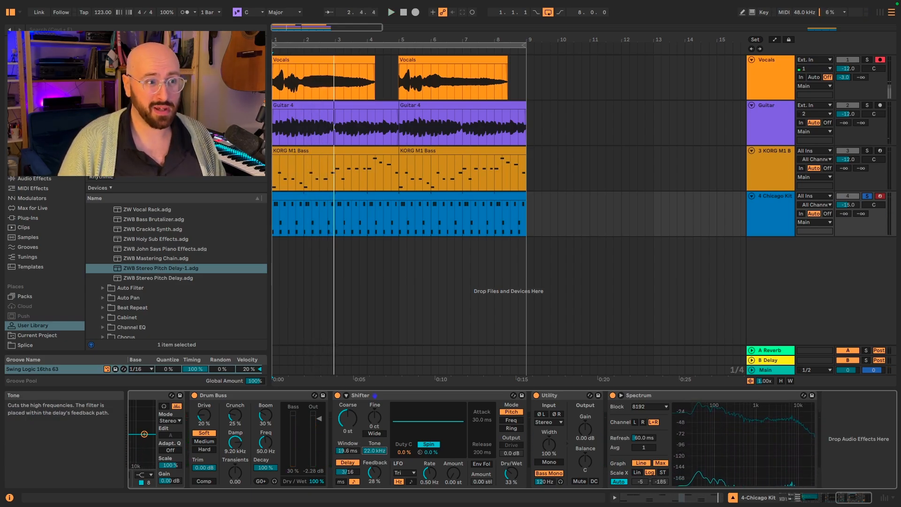
key("space")
left_click_drag(374, 451, 374, 482)
key("space")
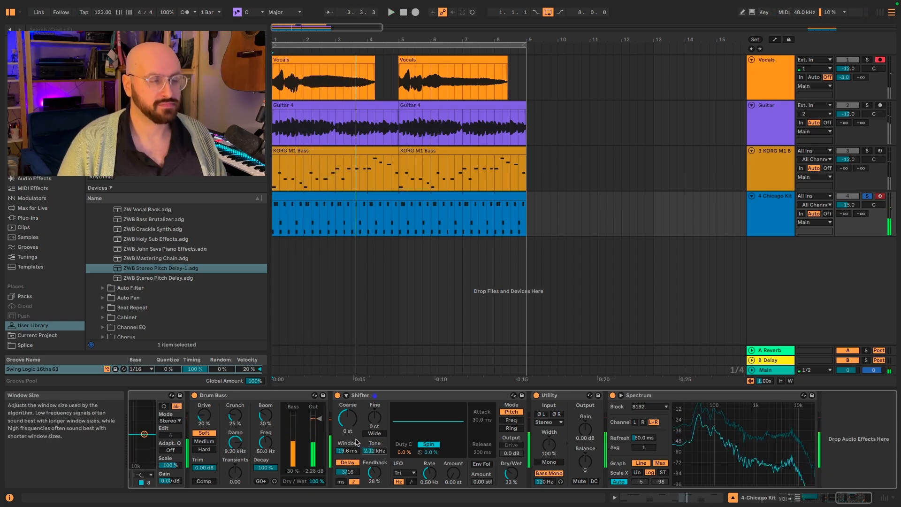
Pitch the drum Shifter up 7 st and enable Wide with a 10 ct spread, and listen.
left_click_drag(348, 417, 348, 409)
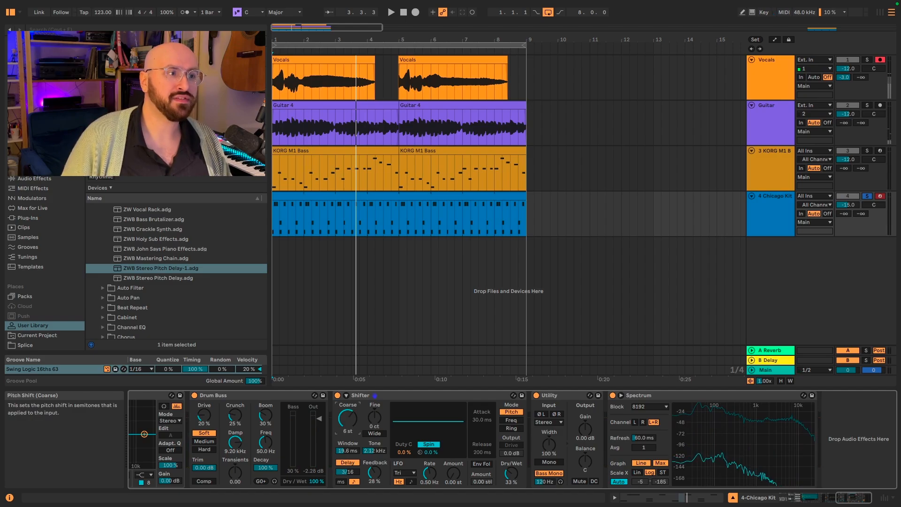
left_click(375, 432)
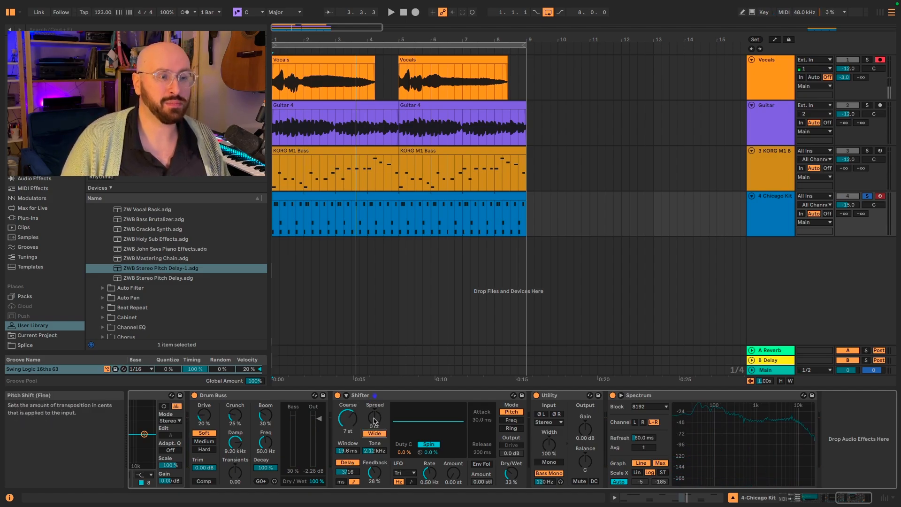
left_click(374, 419)
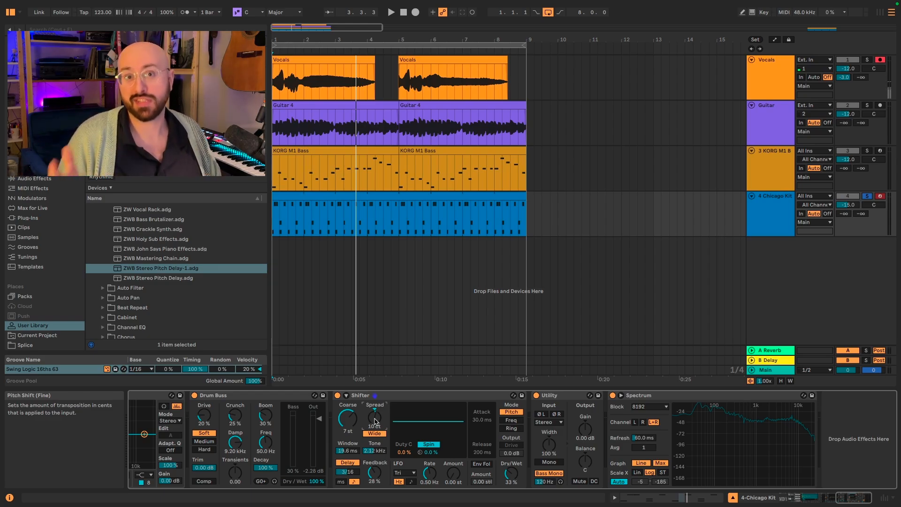
key("space")
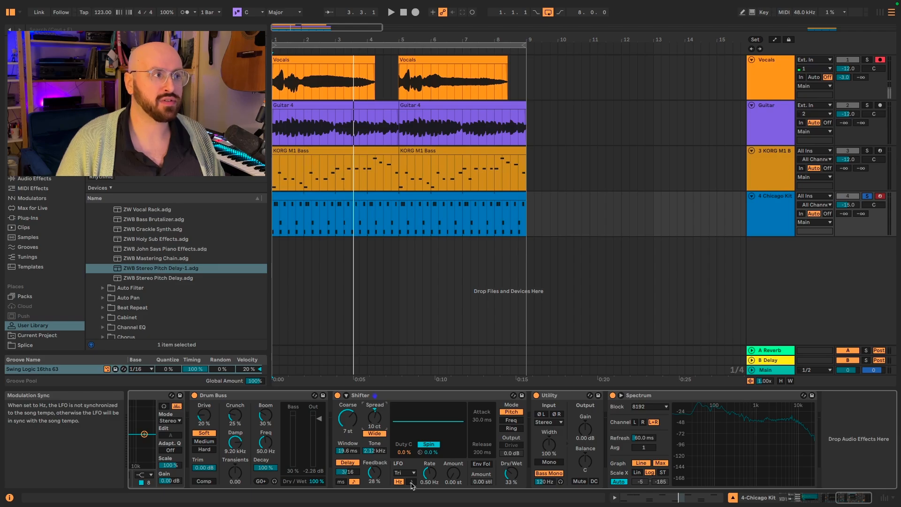
Tempo-sync the drum Shifter's LFO at rate 1/4 with an amount of 12 st, and listen.
left_click(411, 482)
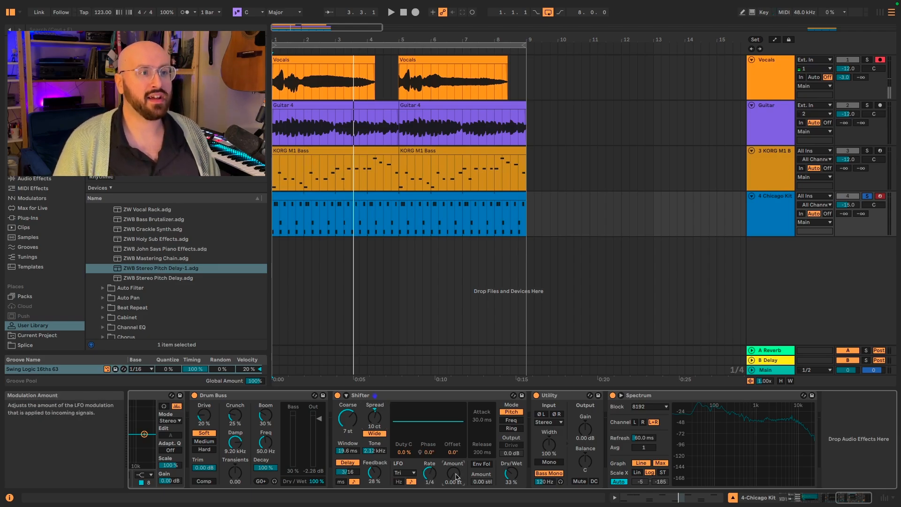
type("12")
key("Return")
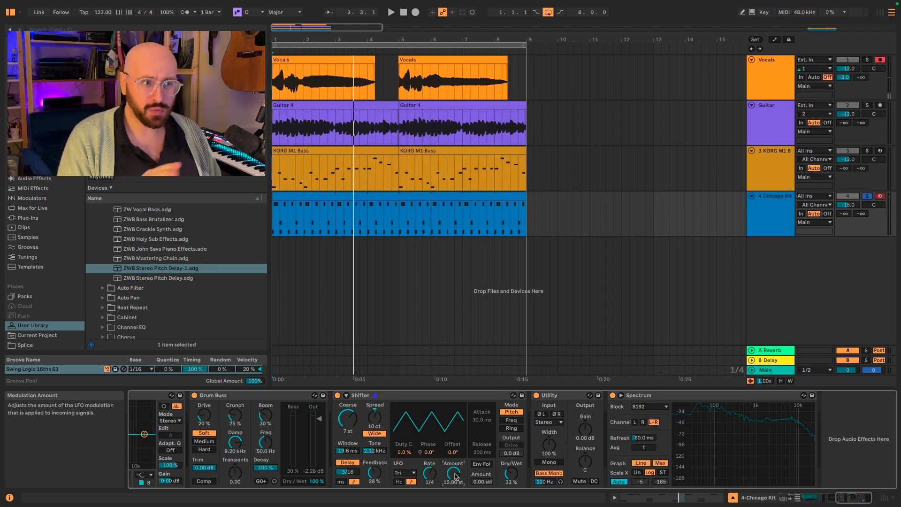
key("space")
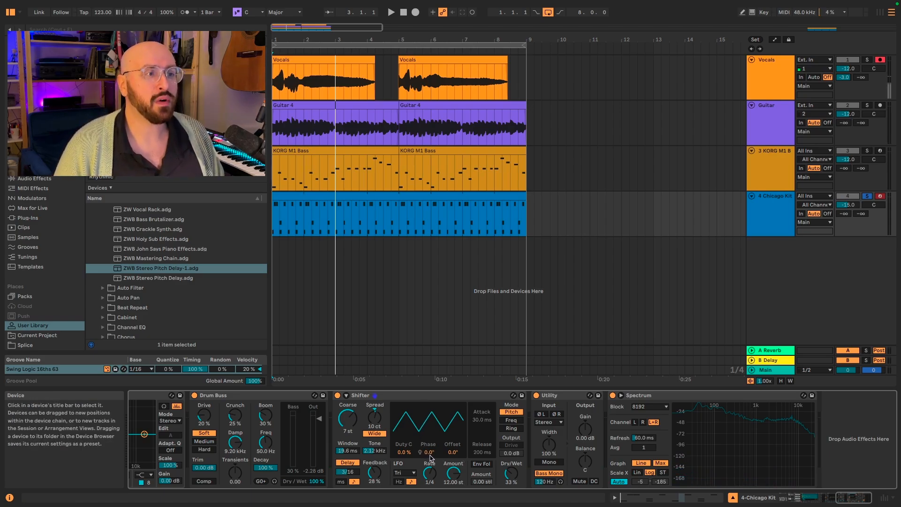
Set the drum Shifter's LFO phase to 183° and duty cycle to 85%, playing the drums after each change.
left_click_drag(427, 457, 427, 419)
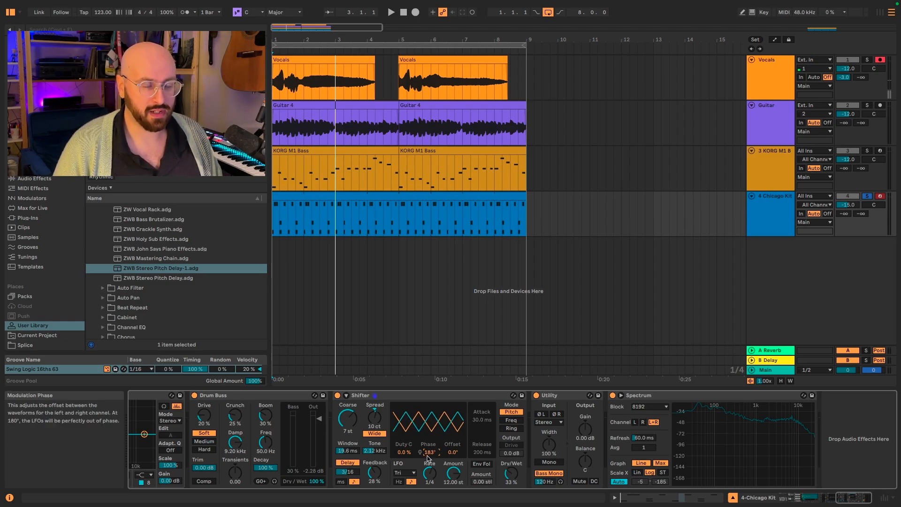
key("space")
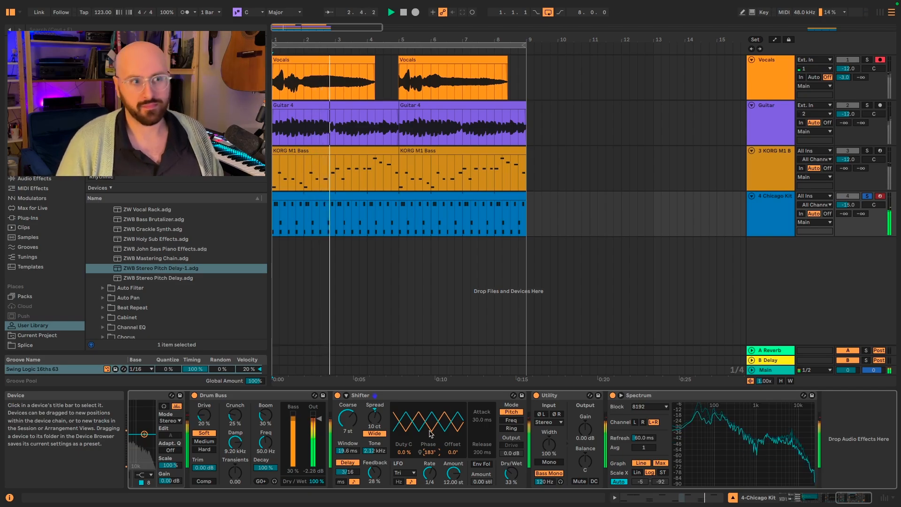
key("space")
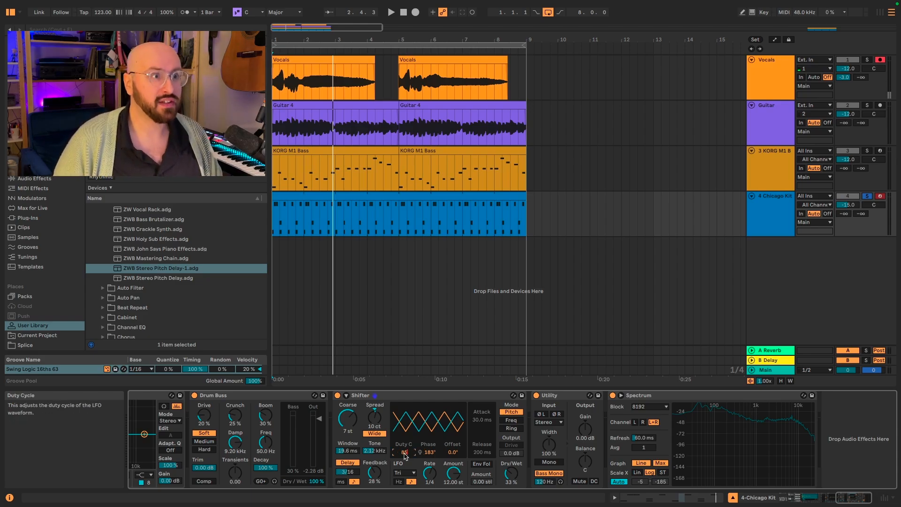
key("Return")
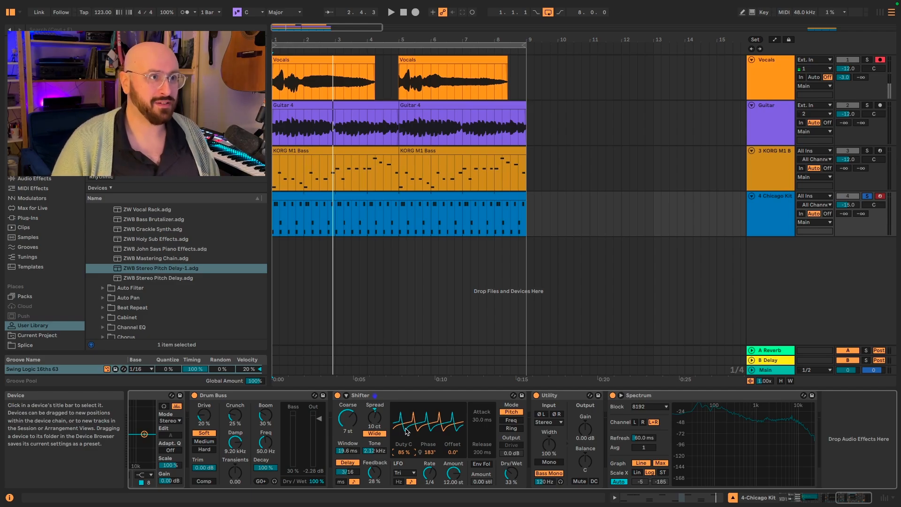
key("space")
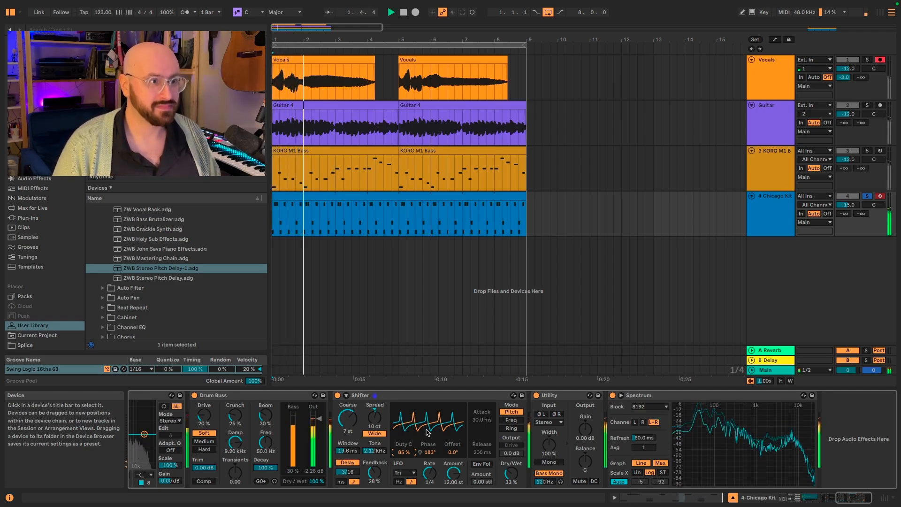